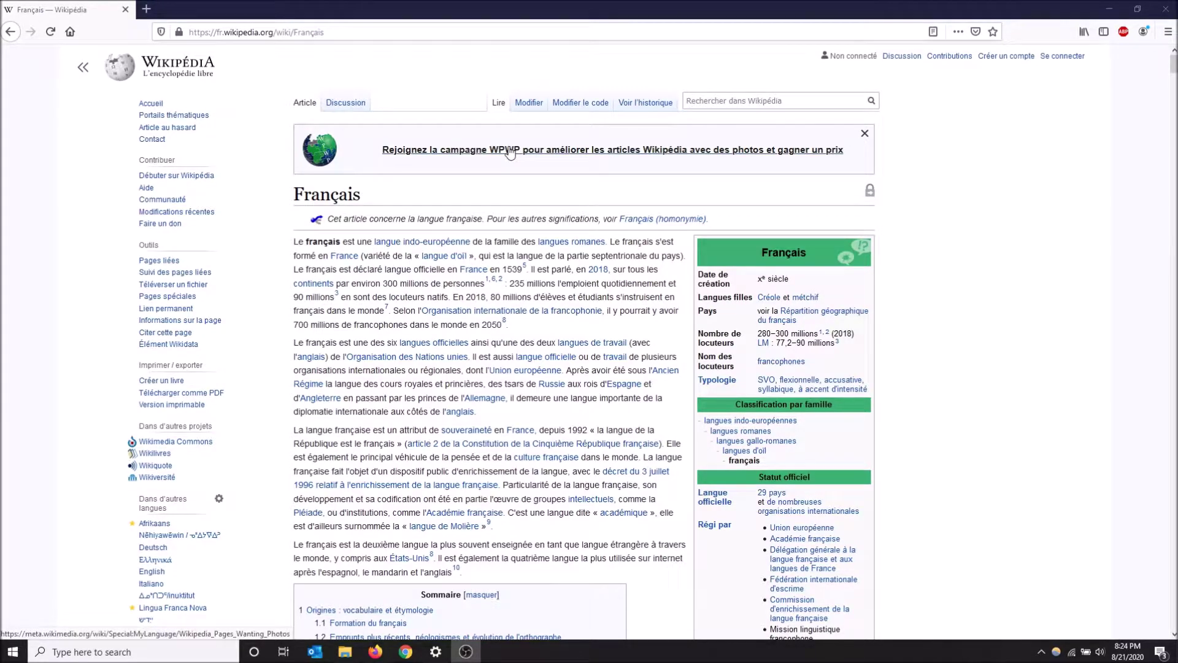
Select the Français article's first three sentences and look over their context menu without choosing anything.
{"action": "scroll", "coordinate": [570, 301], "scroll_direction": "down", "scroll_amount": 2}
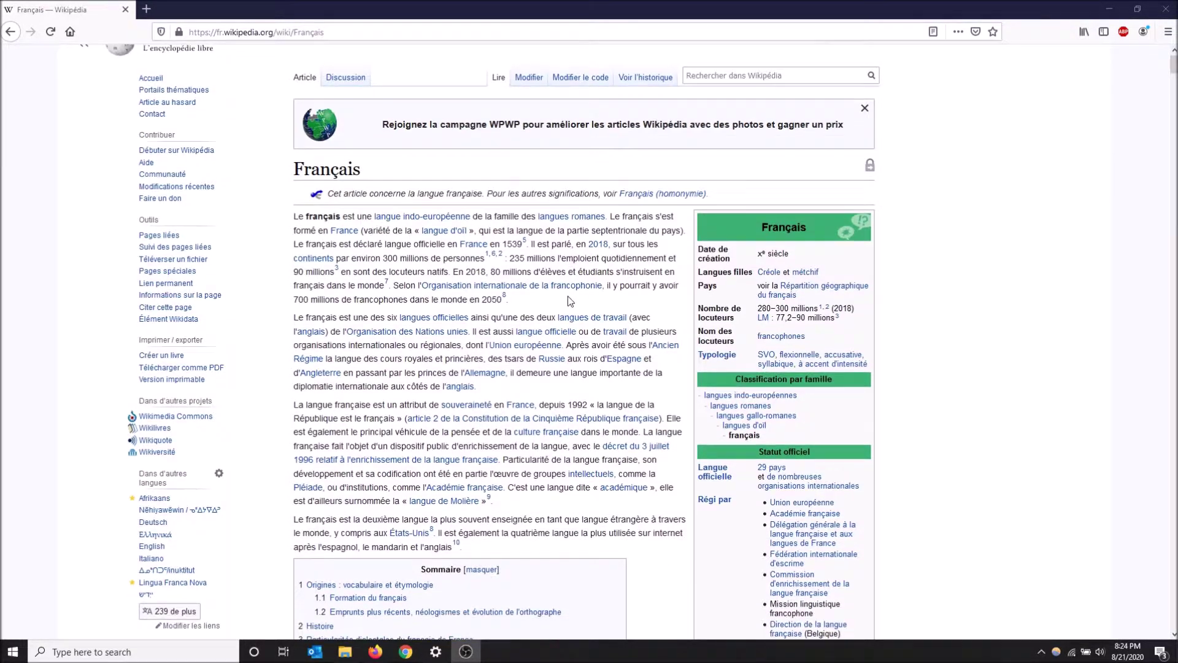
{"action": "scroll", "coordinate": [570, 301], "scroll_direction": "down", "scroll_amount": 1}
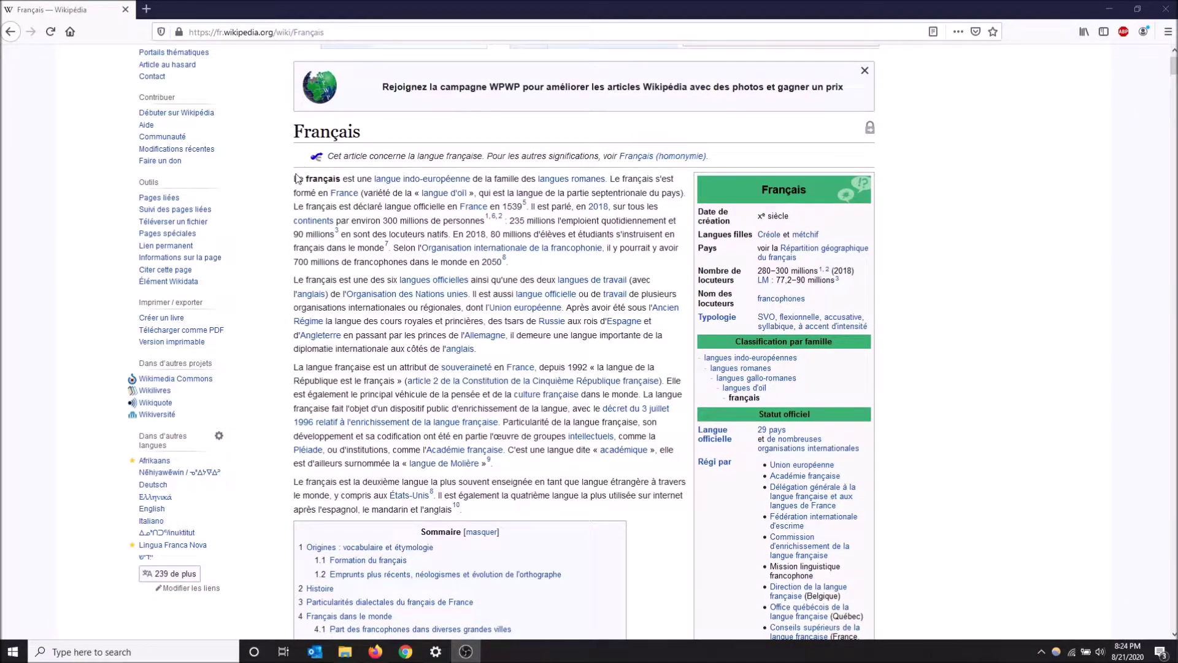
{"action": "left_click_drag", "start_coordinate": [295, 180], "coordinate": [528, 209]}
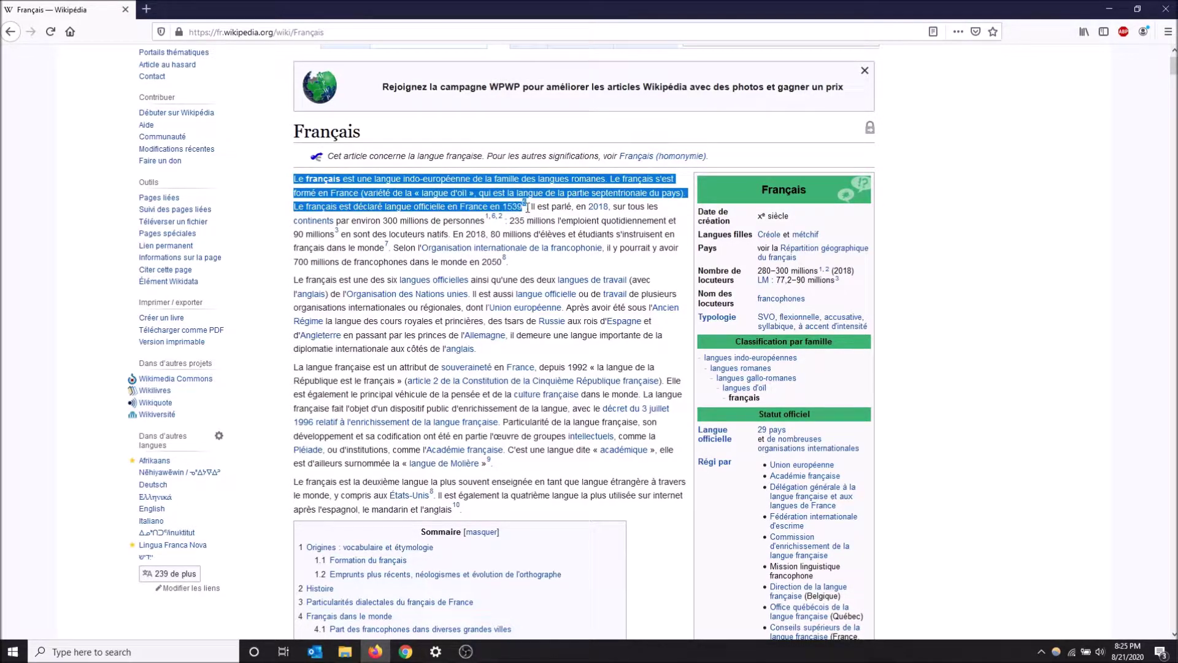
{"action": "right_click", "coordinate": [459, 207]}
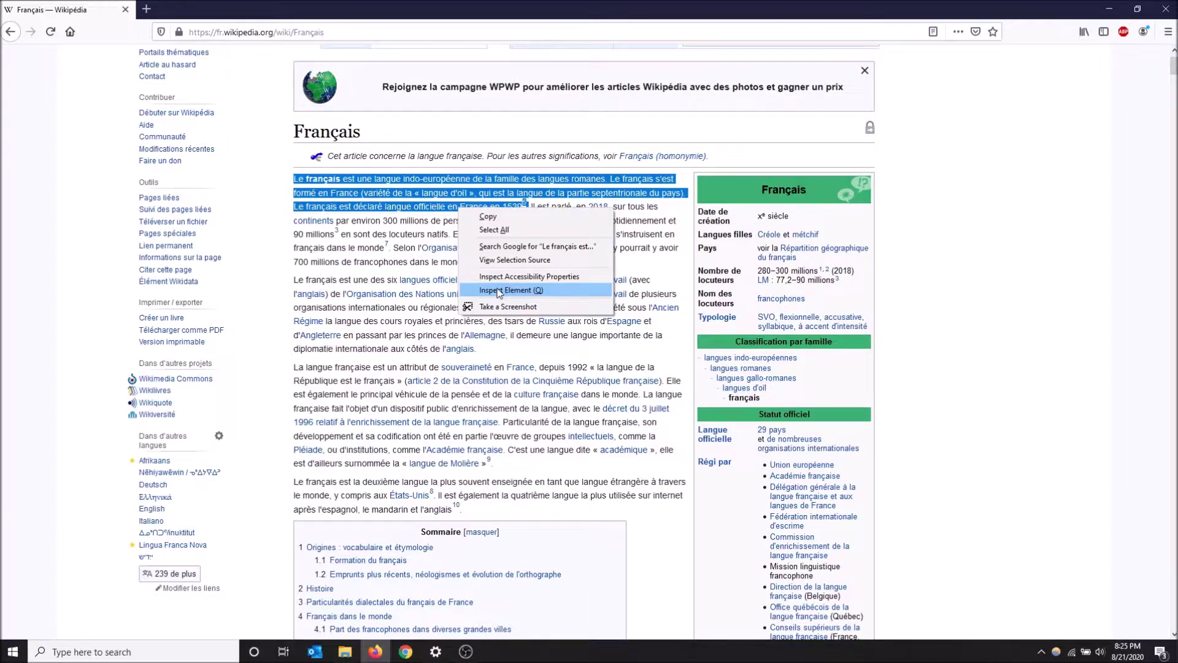
{"action": "left_click", "coordinate": [239, 3]}
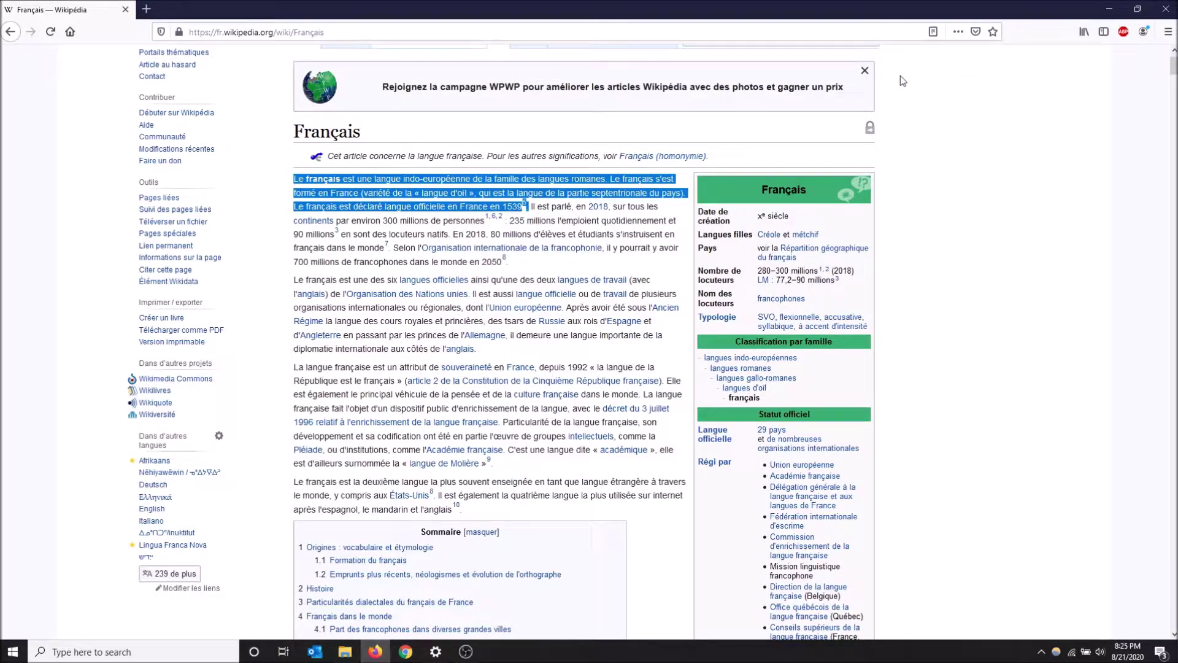
Search the Firefox add-ons site for 'to google translate' from the Add-ons manager.
{"action": "left_click", "coordinate": [957, 175]}
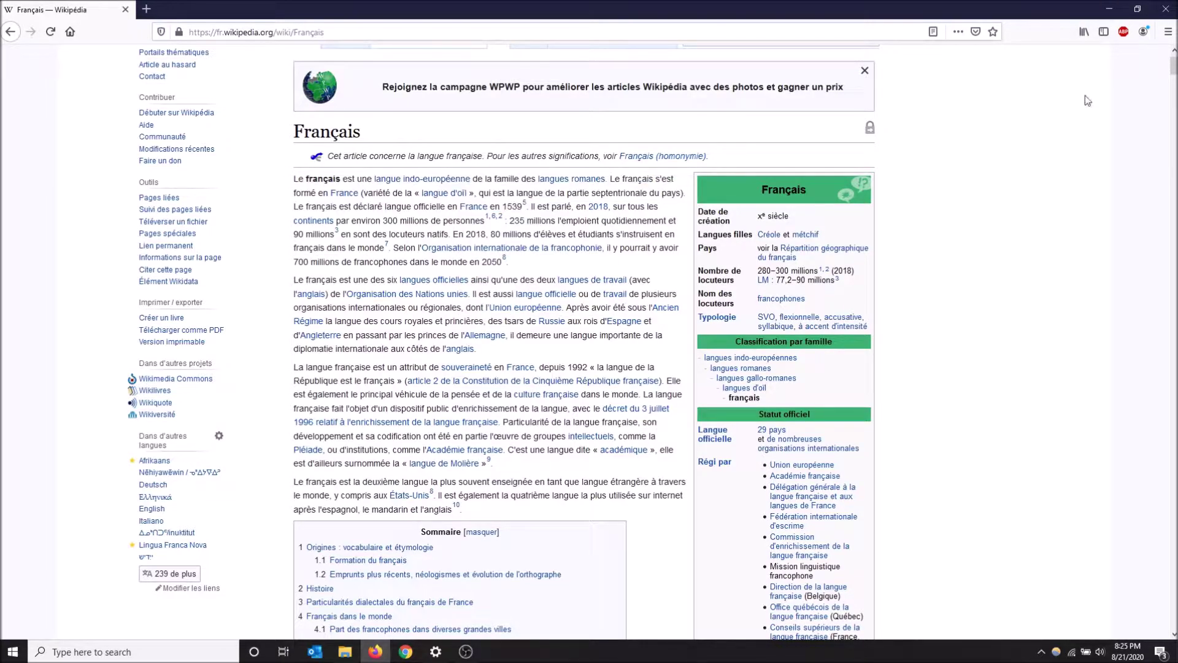
{"action": "left_click", "coordinate": [1168, 32]}
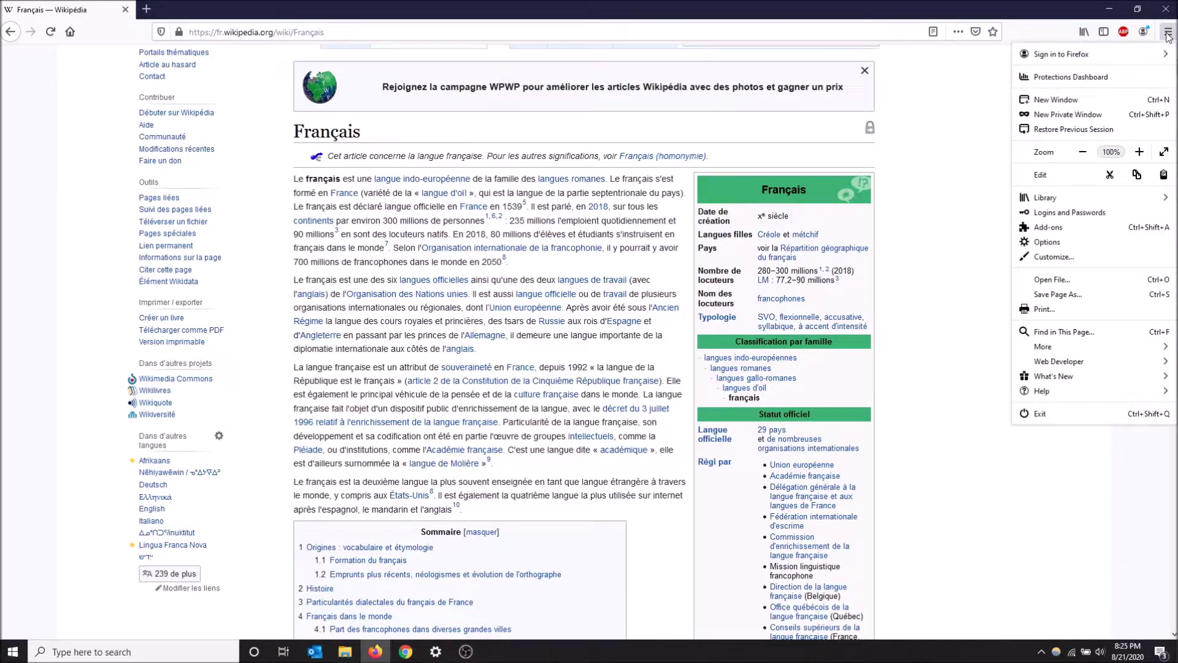
{"action": "left_click", "coordinate": [1081, 227]}
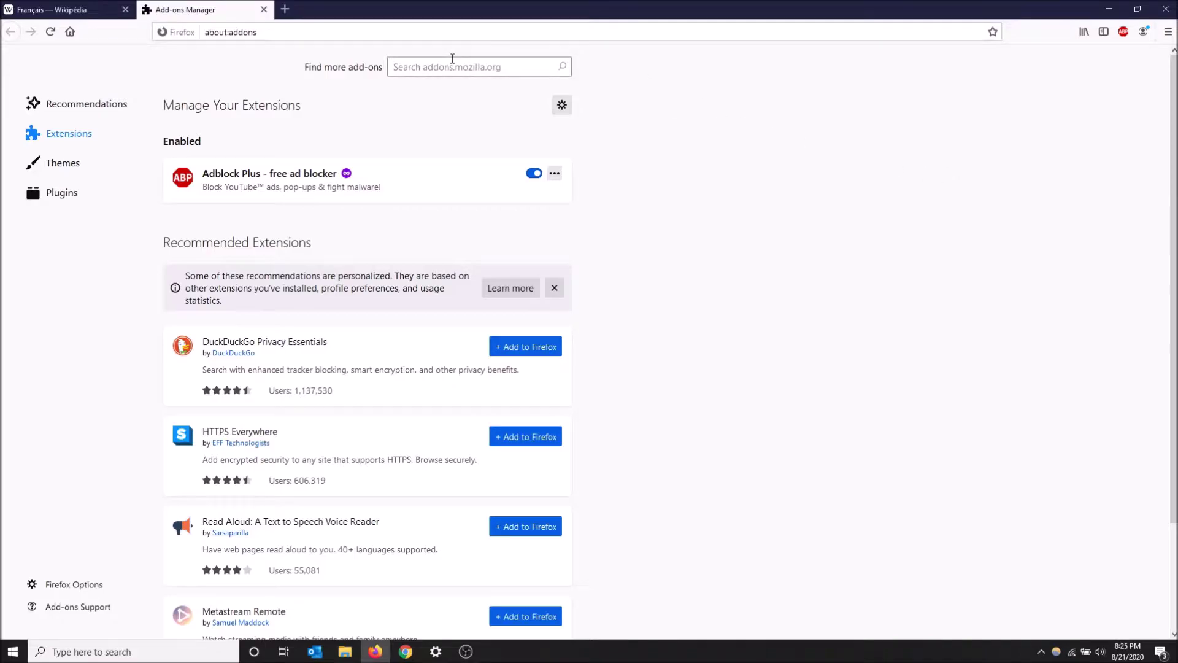
{"action": "left_click", "coordinate": [451, 67]}
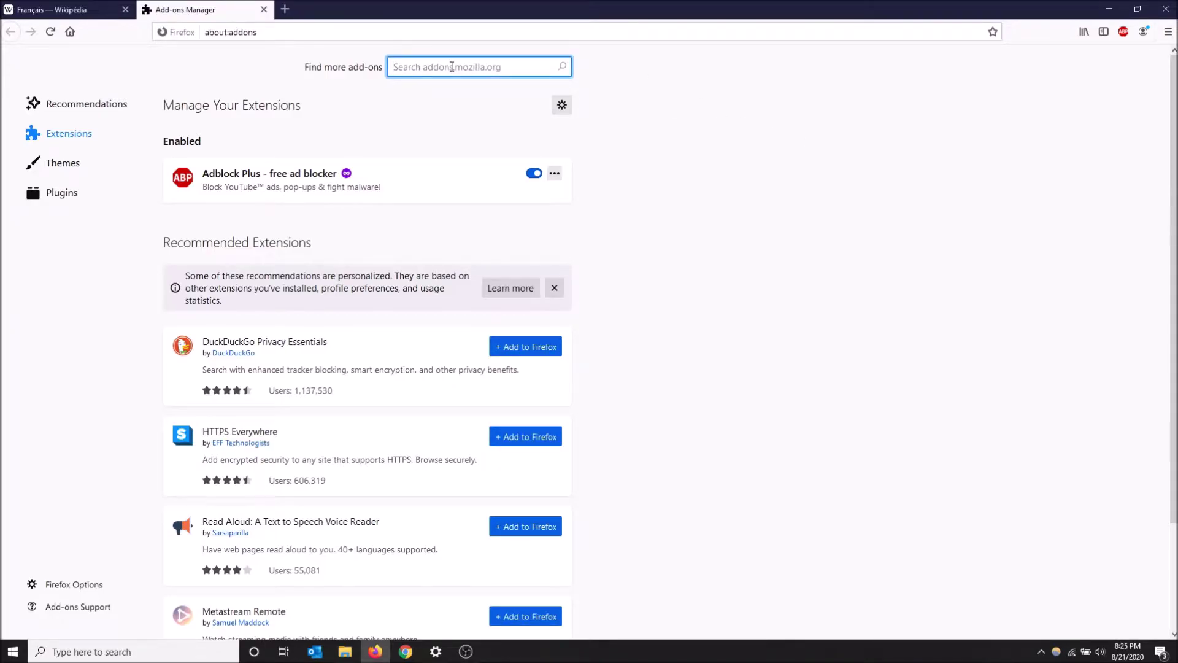
{"action": "type", "text": "to goog"}
{"action": "type", "text": "le translate"}
{"action": "key", "text": "Return"}
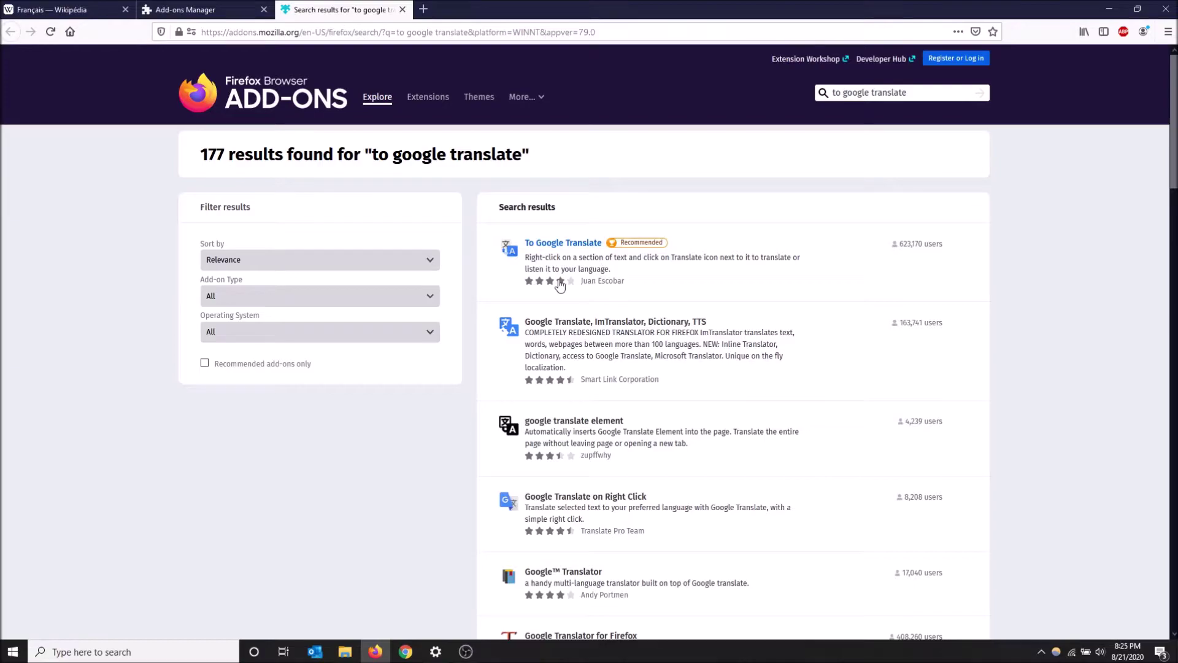
Install the To Google Translate extension, granting its permissions and allowing private windows.
{"action": "left_click", "coordinate": [560, 246]}
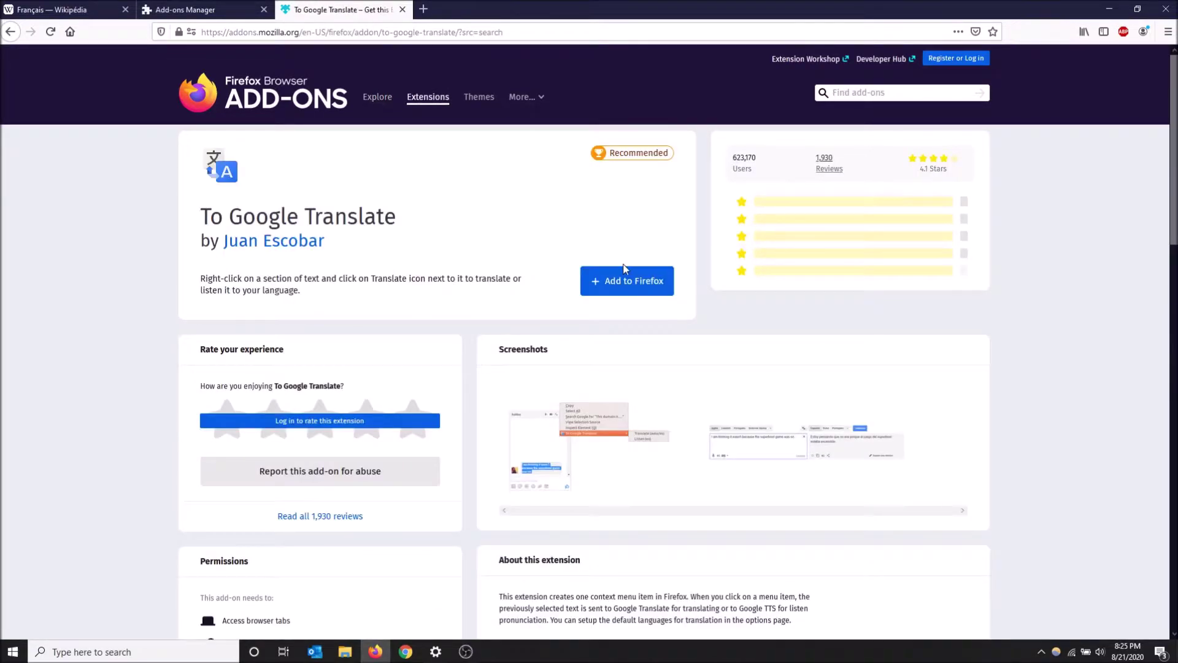
{"action": "left_click", "coordinate": [625, 282]}
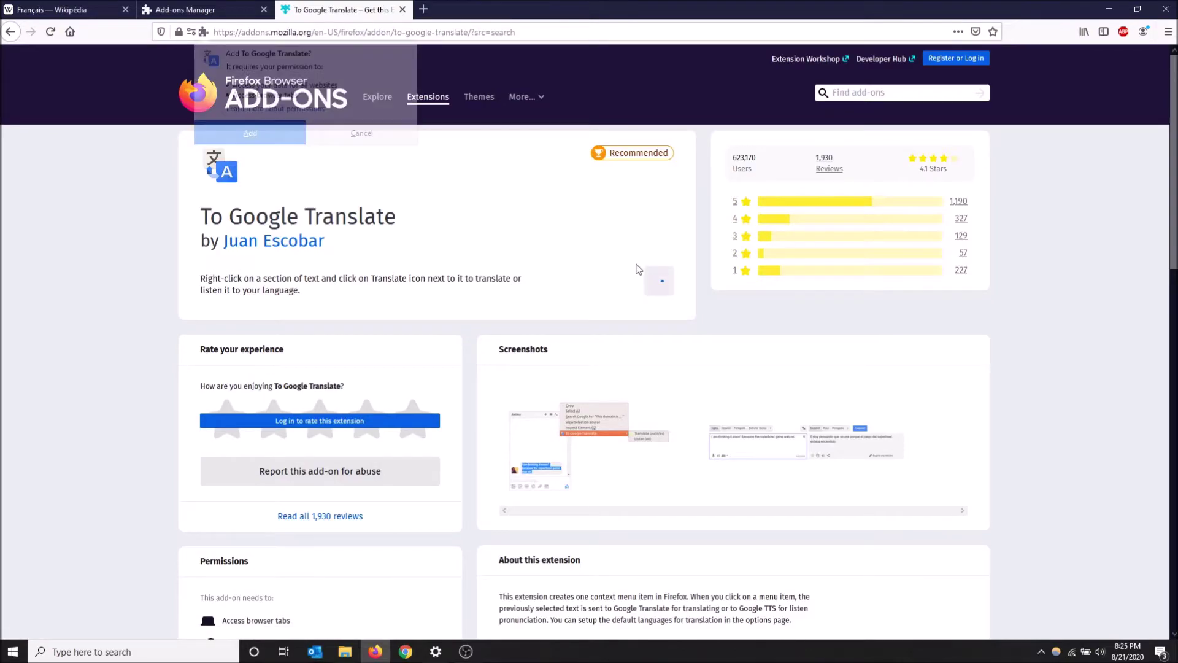
{"action": "left_click", "coordinate": [267, 136]}
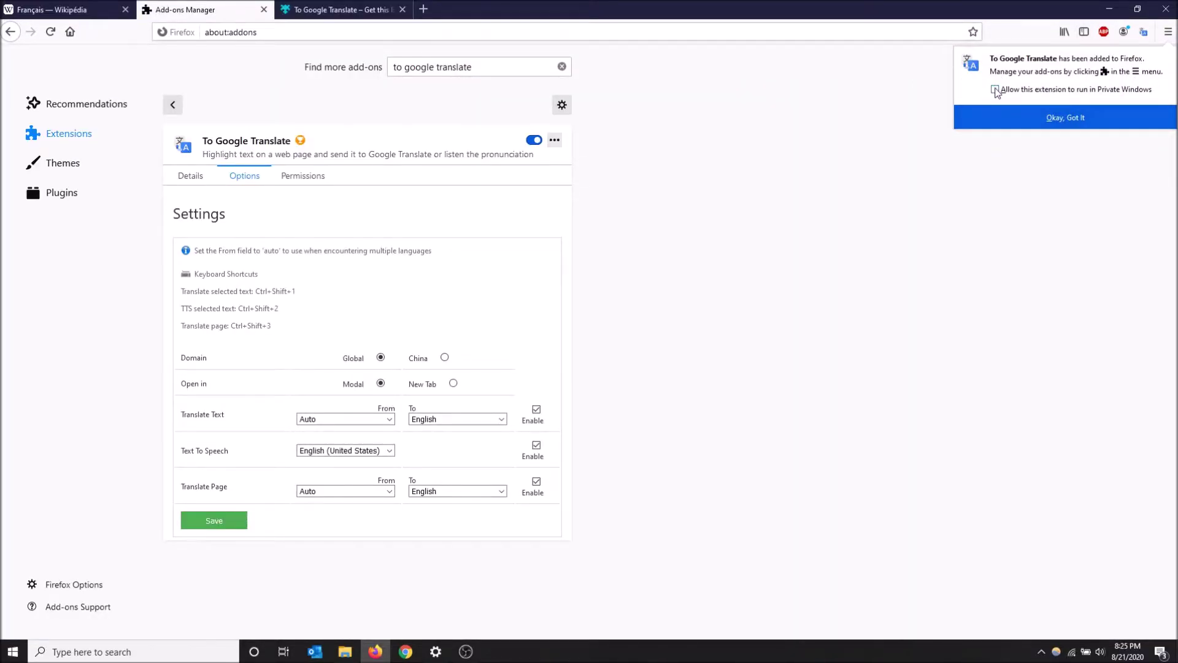
{"action": "left_click", "coordinate": [995, 89]}
{"action": "left_click", "coordinate": [1003, 110]}
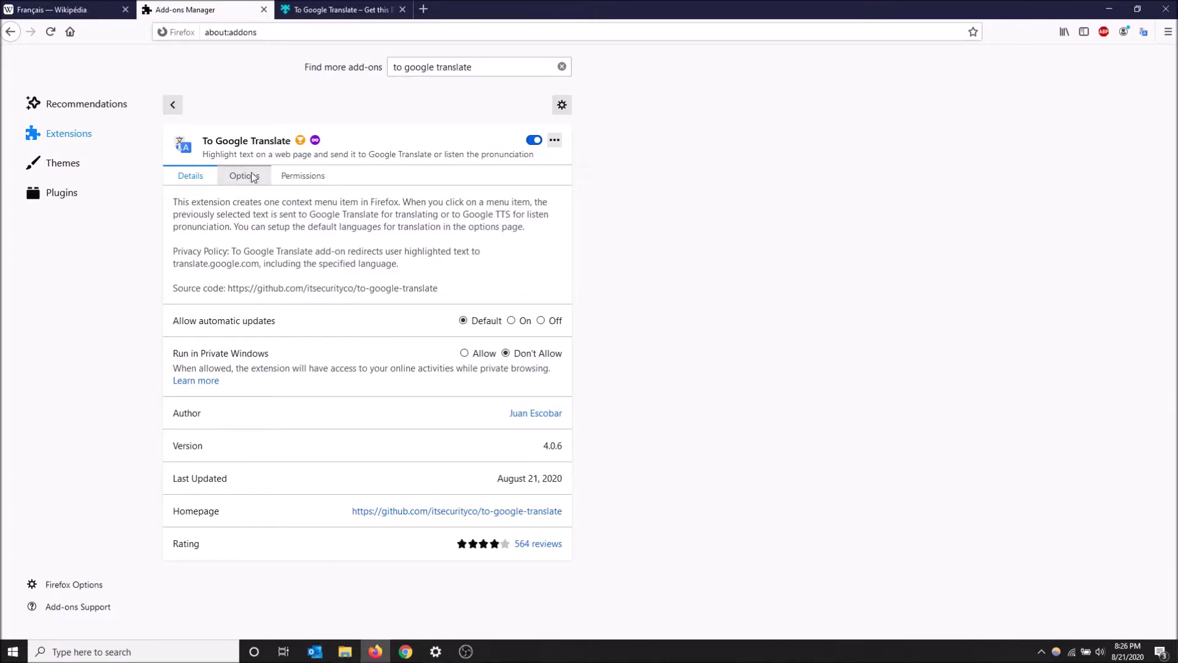
Check the extension's Options (Auto to English), then go back to the Français Wikipédia tab.
{"action": "left_click", "coordinate": [258, 175]}
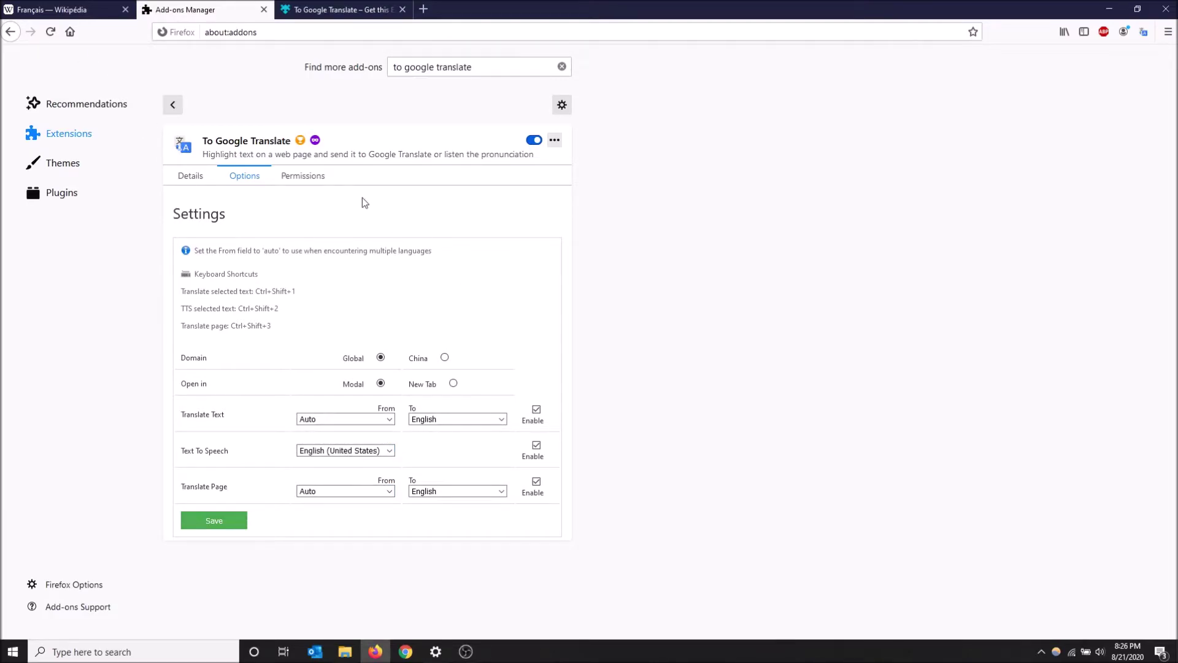
{"action": "left_click", "coordinate": [49, 7]}
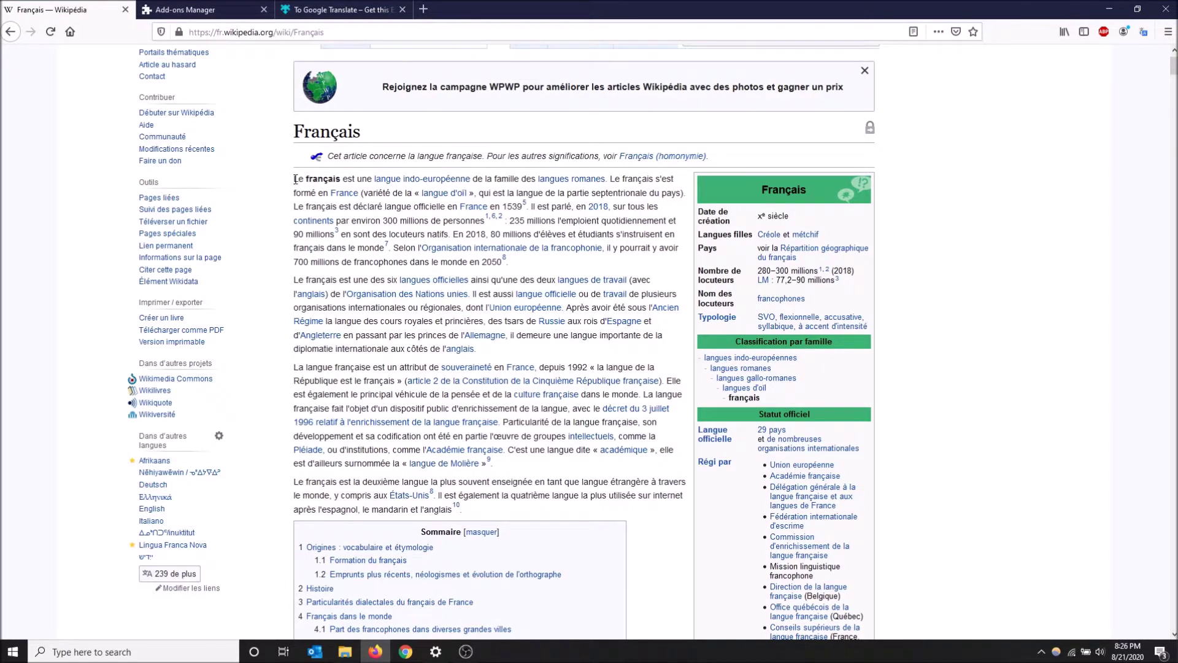
Translate the article's opening French sentences in the To Google Translate popup.
{"action": "mouse_move", "coordinate": [295, 178]}
{"action": "left_mouse_down"}
{"action": "mouse_move", "coordinate": [515, 219]}
{"action": "mouse_move", "coordinate": [529, 209]}
{"action": "left_mouse_up"}
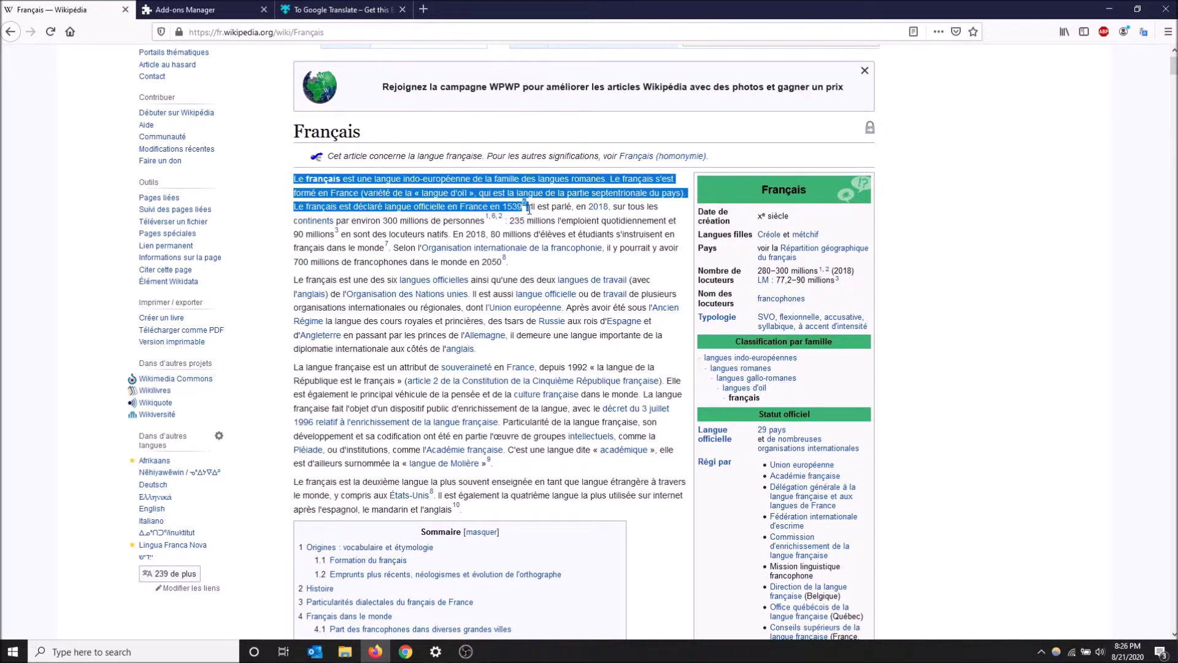
{"action": "right_click", "coordinate": [503, 193]}
{"action": "mouse_move", "coordinate": [554, 307]}
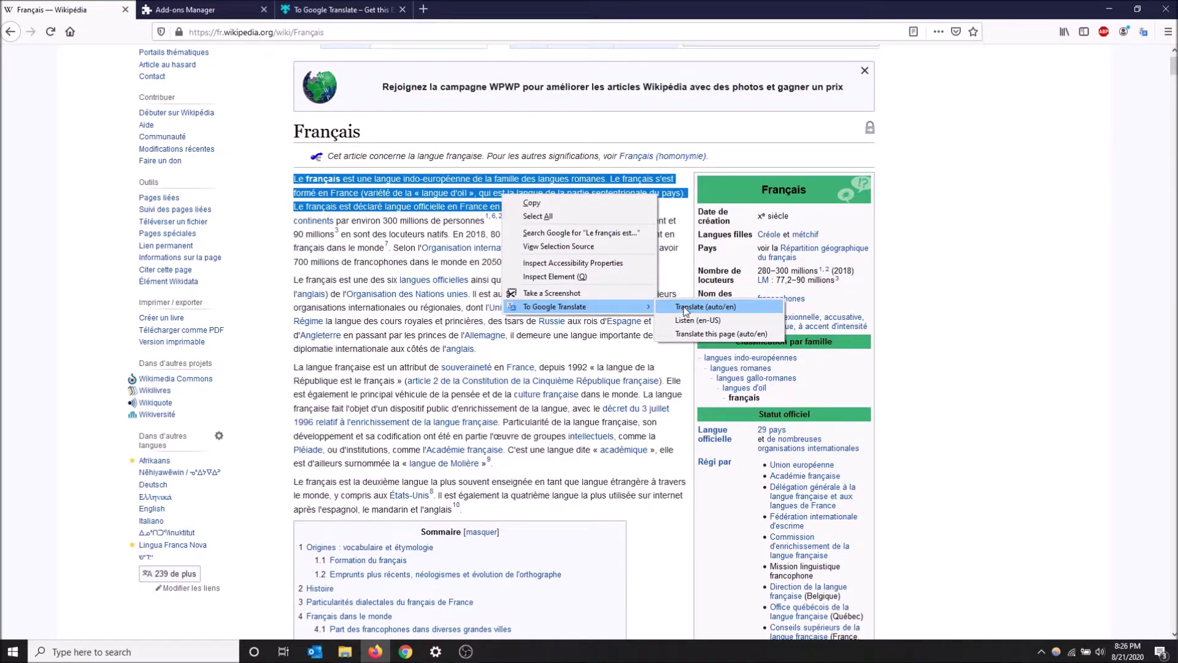
{"action": "left_click", "coordinate": [686, 308]}
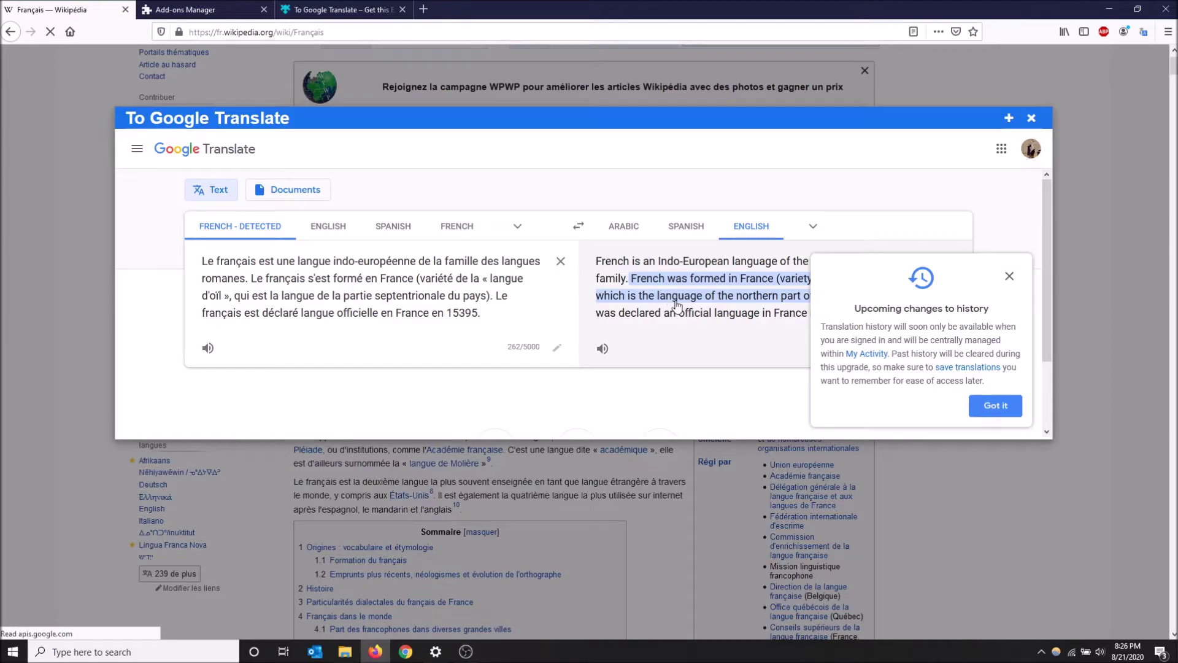
Dismiss the history notice and switch the popup's target language to Dutch.
{"action": "left_click", "coordinate": [1007, 278]}
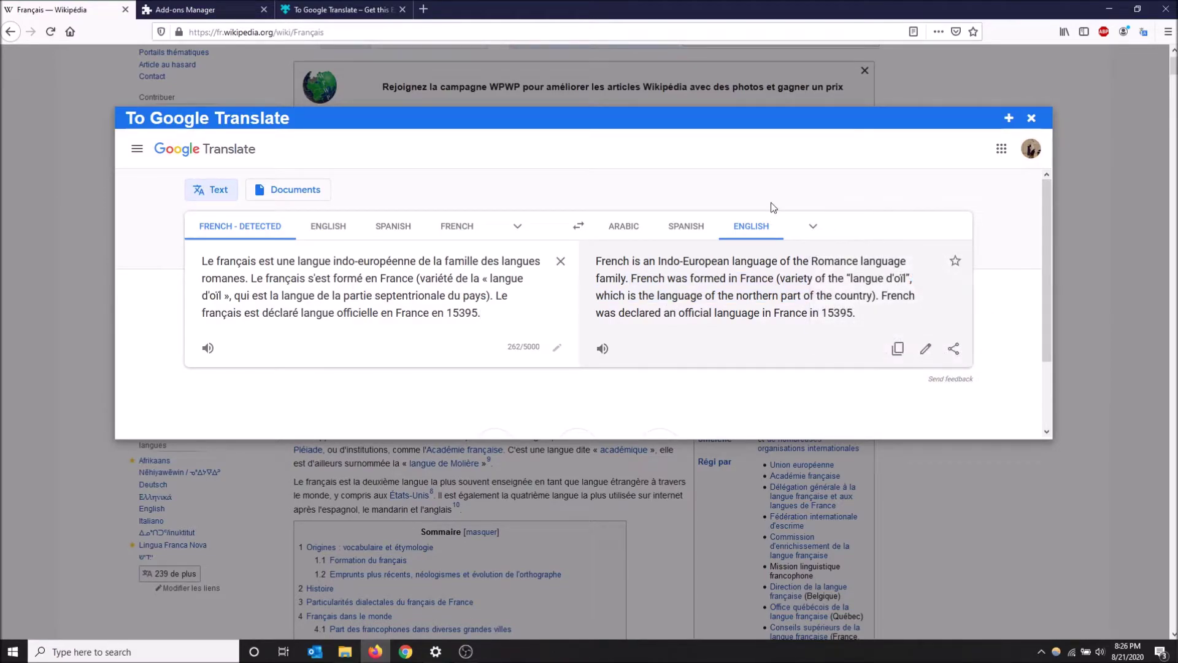
{"action": "left_click", "coordinate": [814, 227]}
{"action": "left_click", "coordinate": [381, 312]}
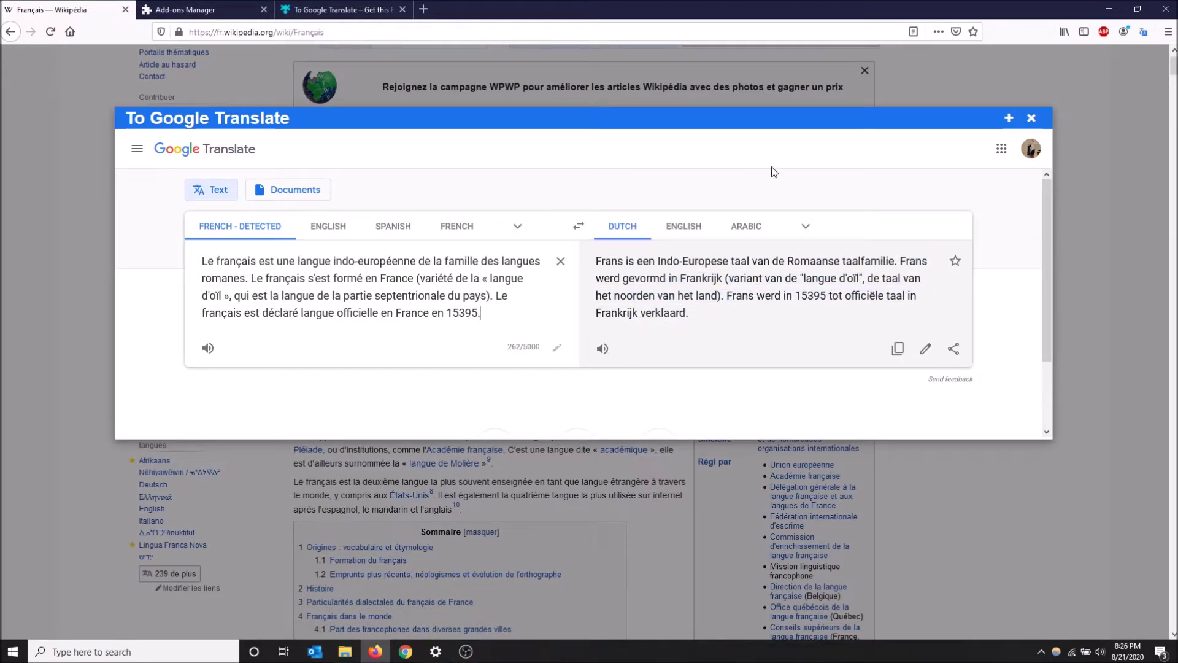
Close the translation popup and the existing add-ons manager tab.
{"action": "left_click", "coordinate": [1032, 118]}
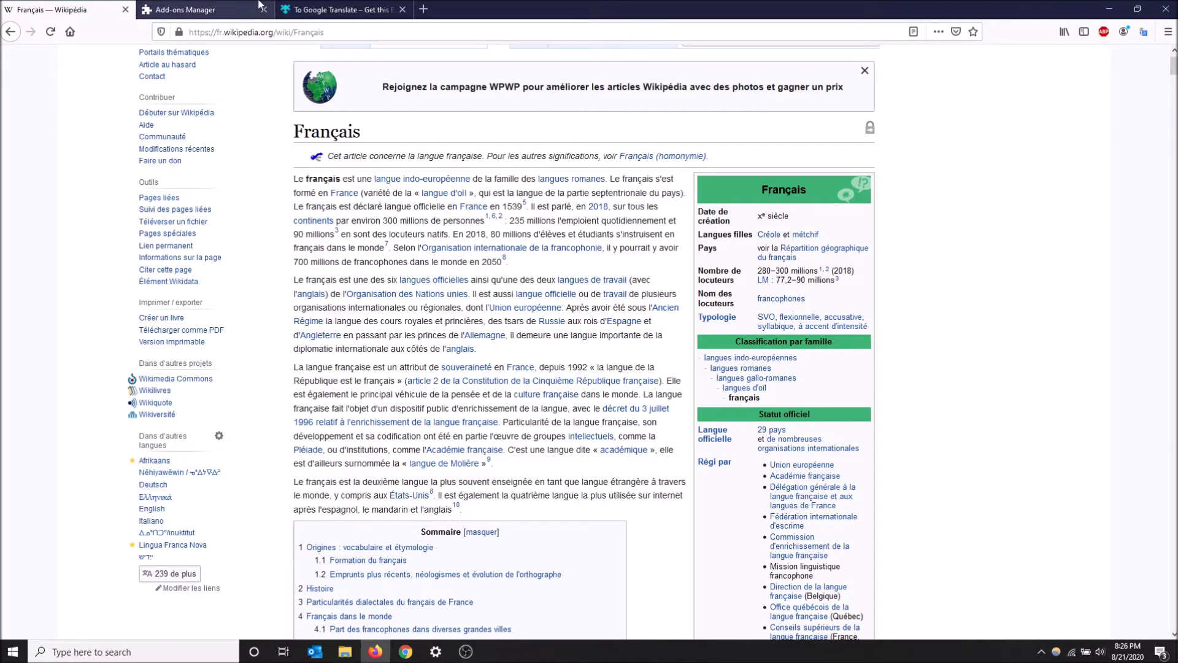
{"action": "left_click", "coordinate": [320, 7]}
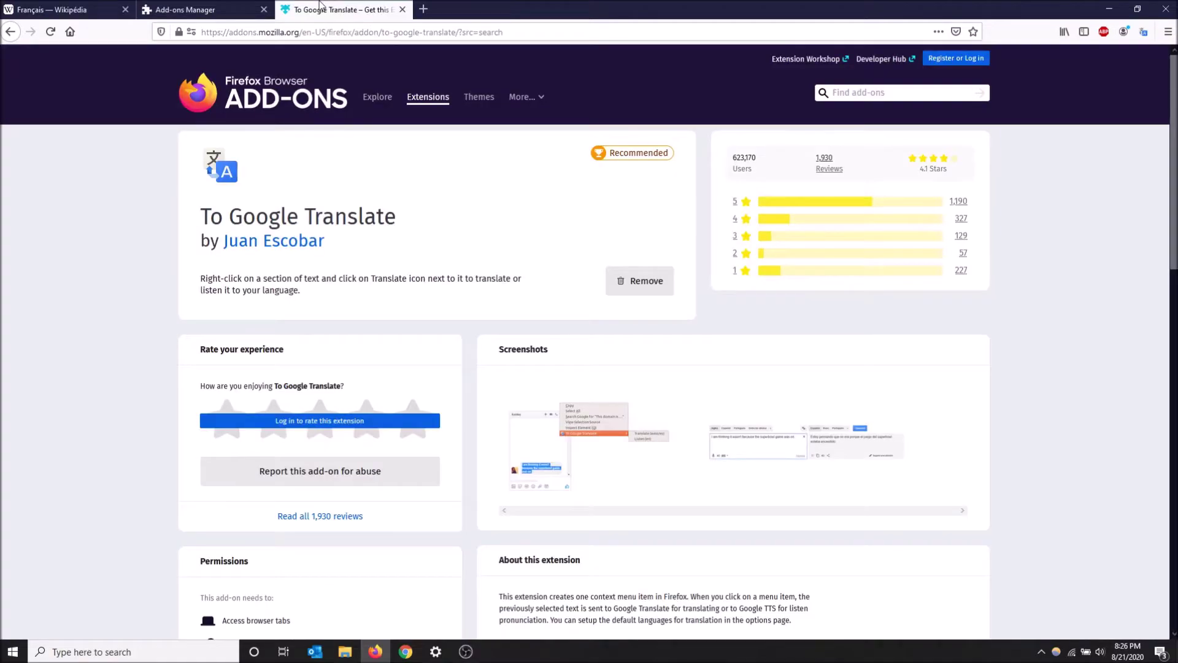
{"action": "left_click", "coordinate": [205, 7]}
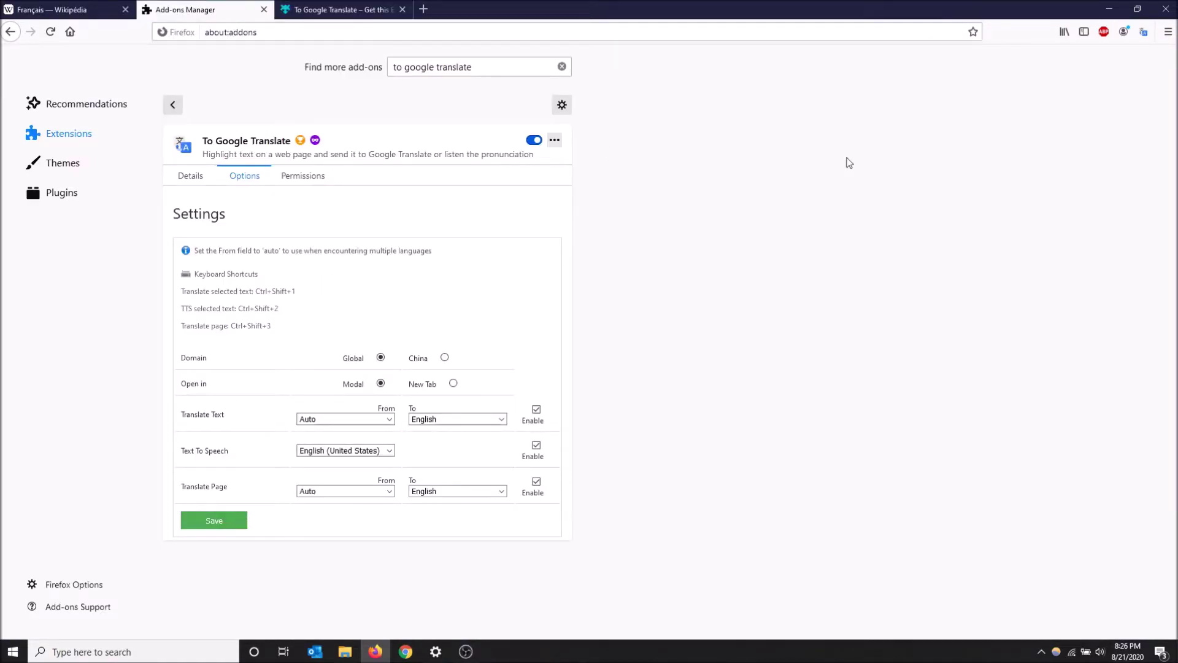
{"action": "left_click", "coordinate": [1168, 32]}
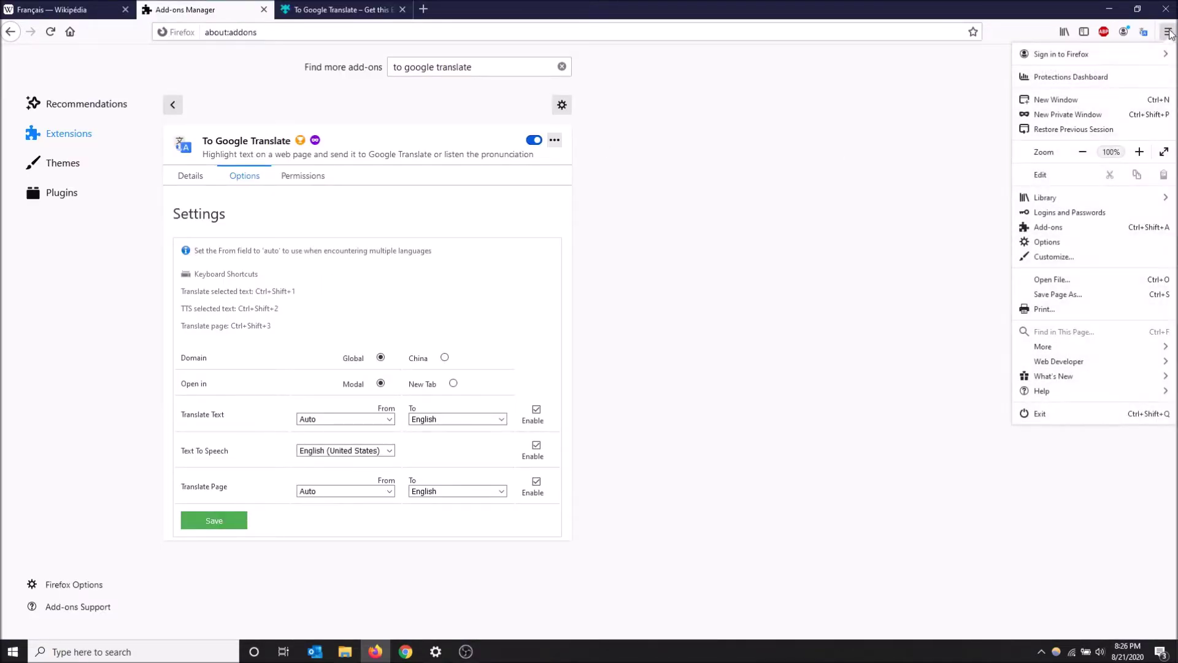
{"action": "left_click", "coordinate": [1120, 227]}
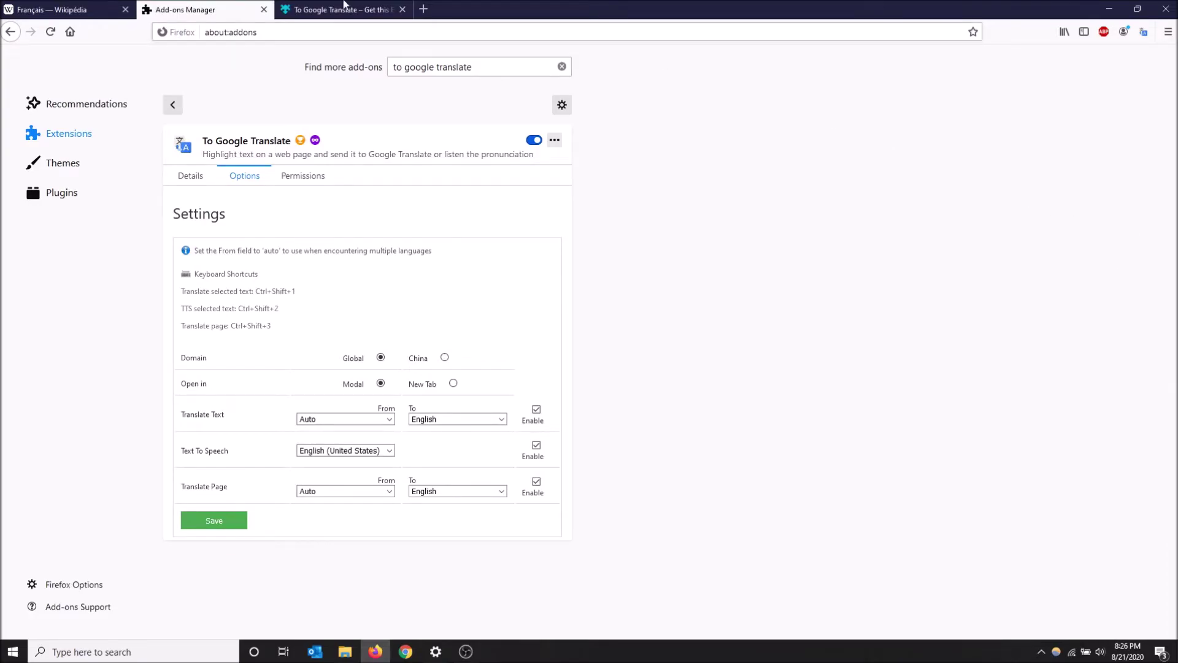
{"action": "left_click", "coordinate": [264, 9]}
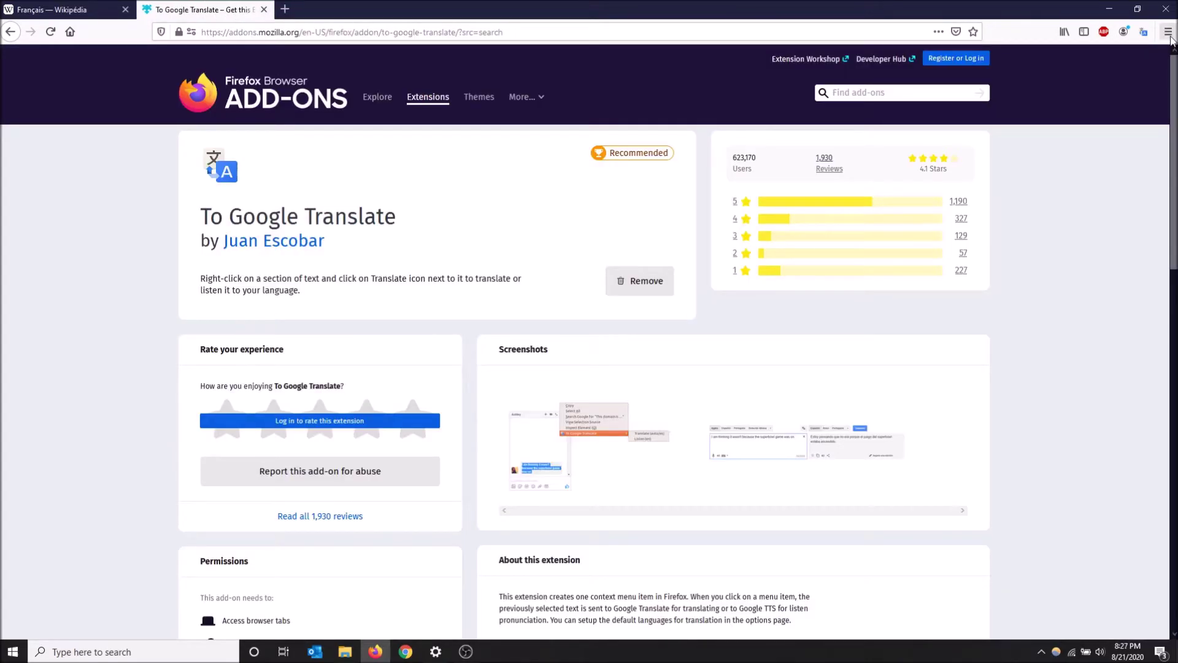
Save Dutch as To Google Translate's default text 'To' language, then return to the article.
{"action": "left_click", "coordinate": [1169, 34]}
{"action": "left_click", "coordinate": [1093, 224]}
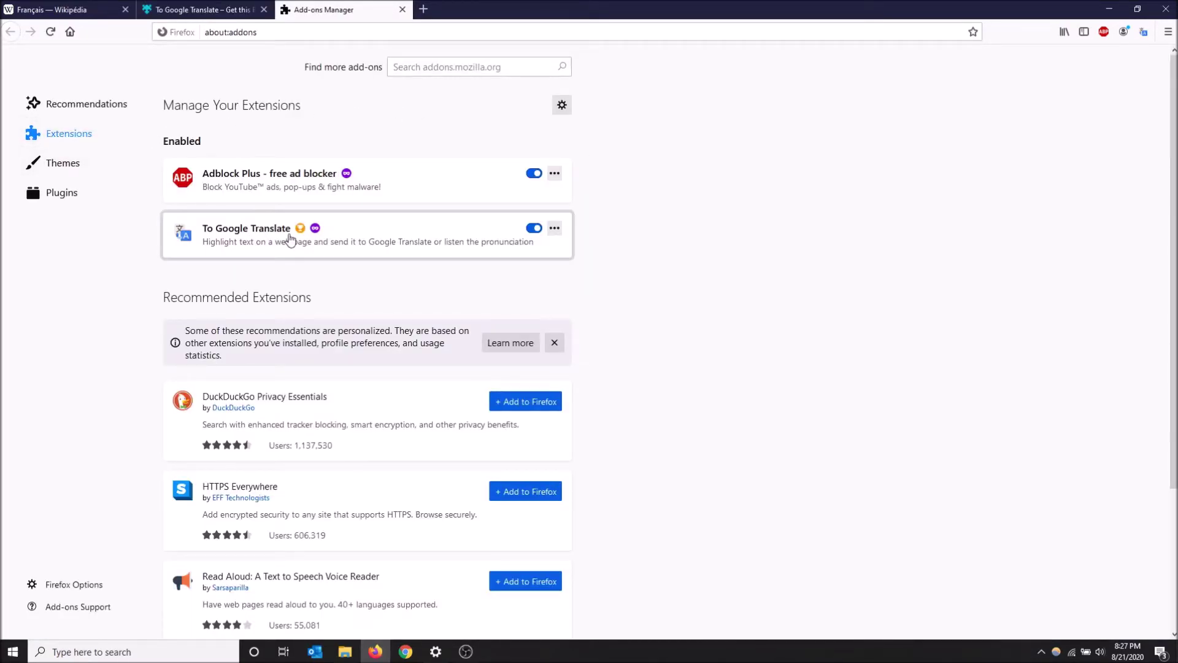
{"action": "left_click", "coordinate": [287, 238]}
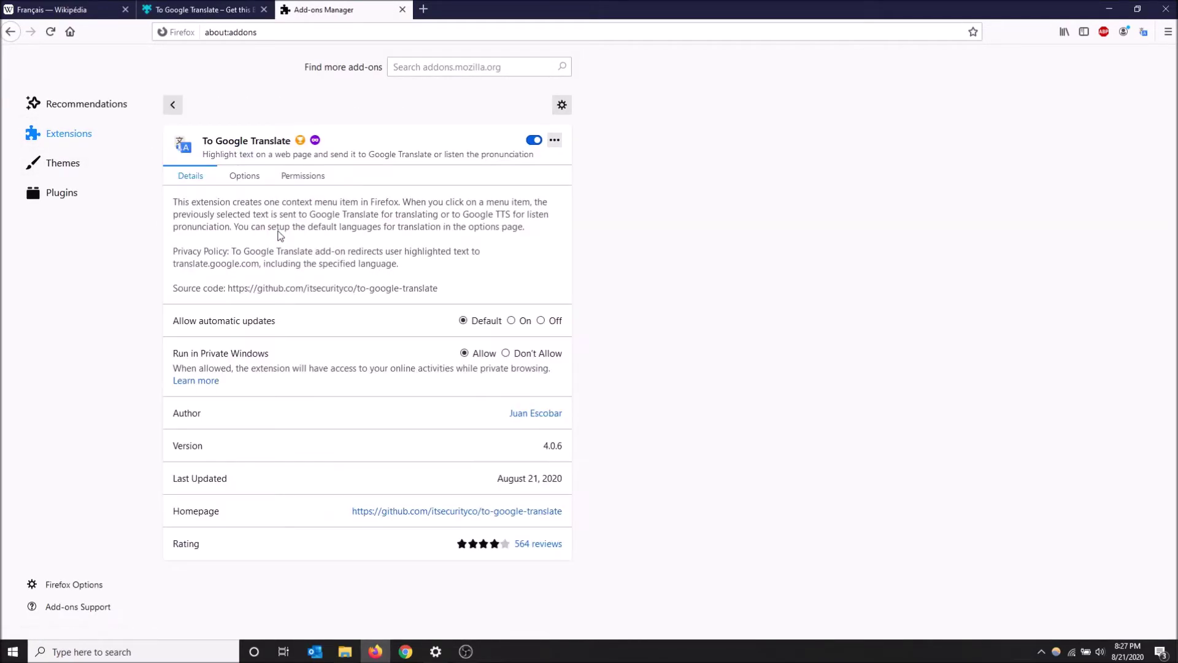
{"action": "left_click", "coordinate": [246, 178]}
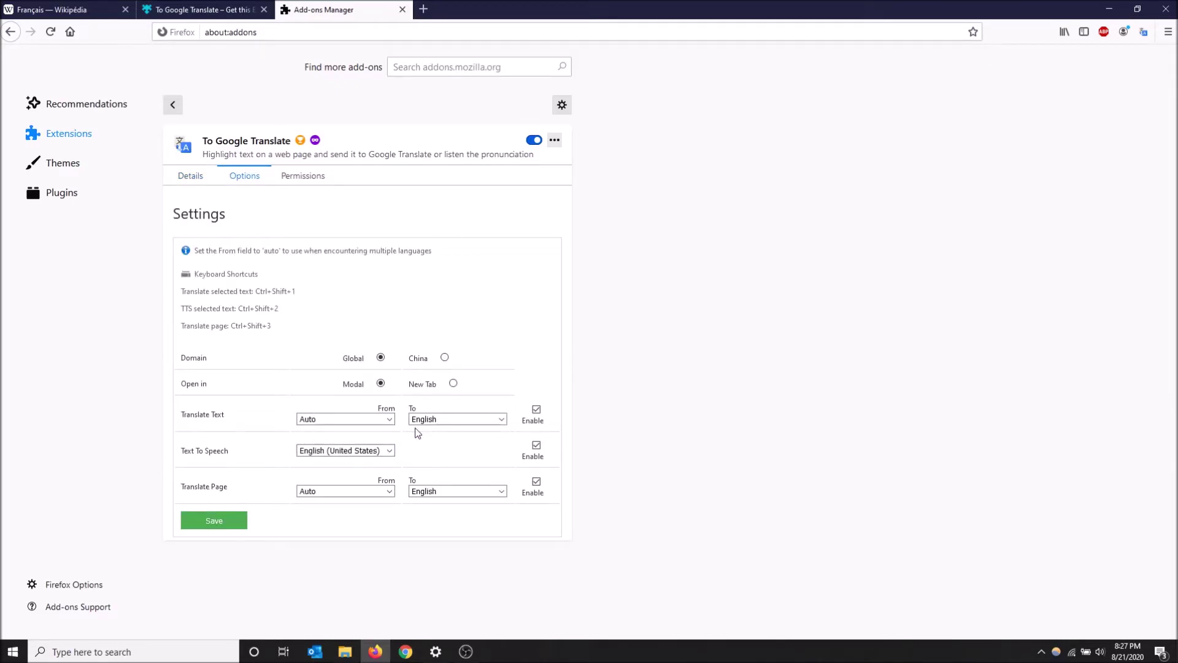
{"action": "left_click", "coordinate": [432, 421]}
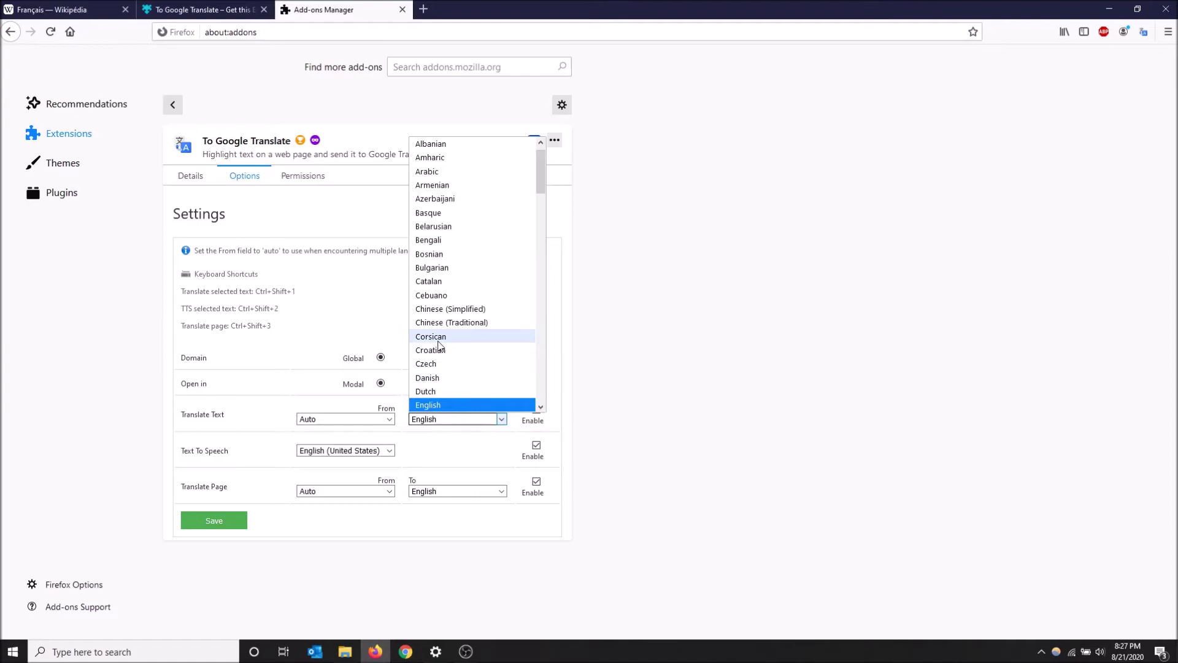
{"action": "scroll", "coordinate": [439, 346], "scroll_direction": "up", "scroll_amount": 1}
{"action": "scroll", "coordinate": [438, 345], "scroll_direction": "down", "scroll_amount": 5}
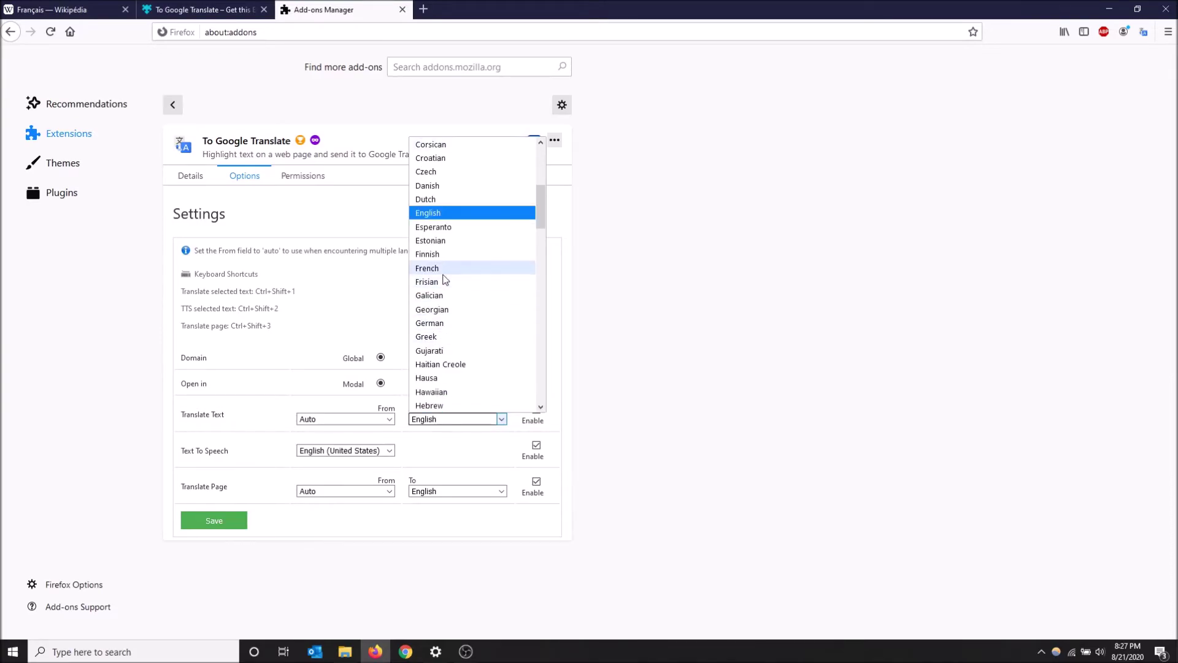
{"action": "left_click", "coordinate": [443, 201]}
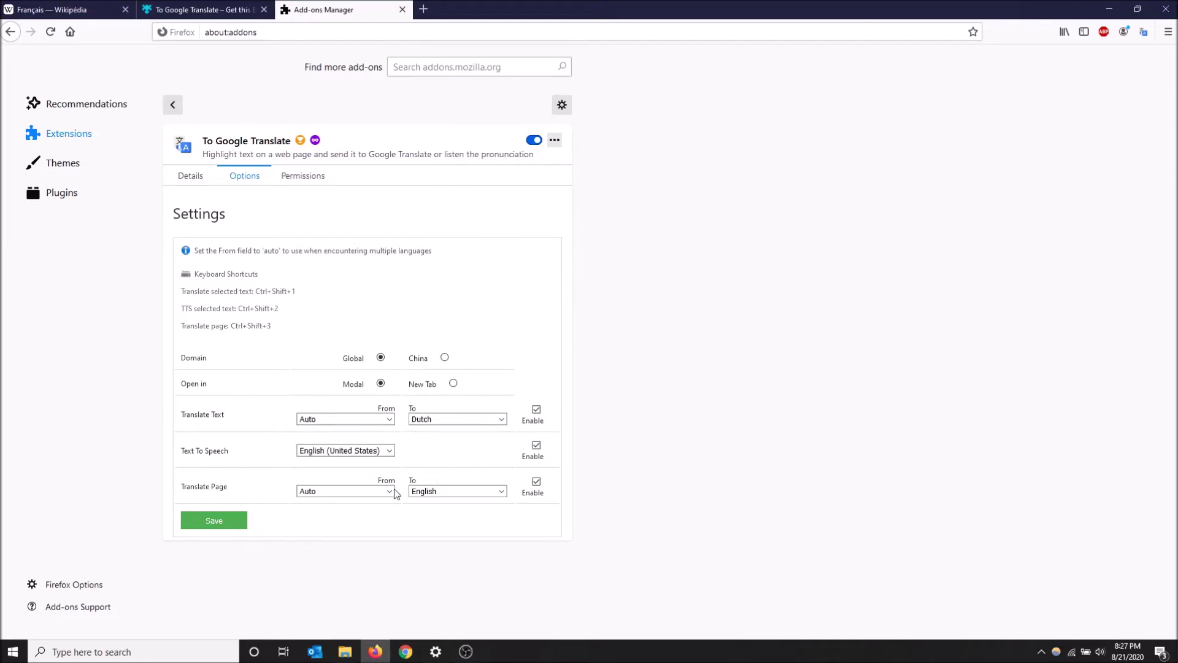
{"action": "left_click", "coordinate": [217, 521]}
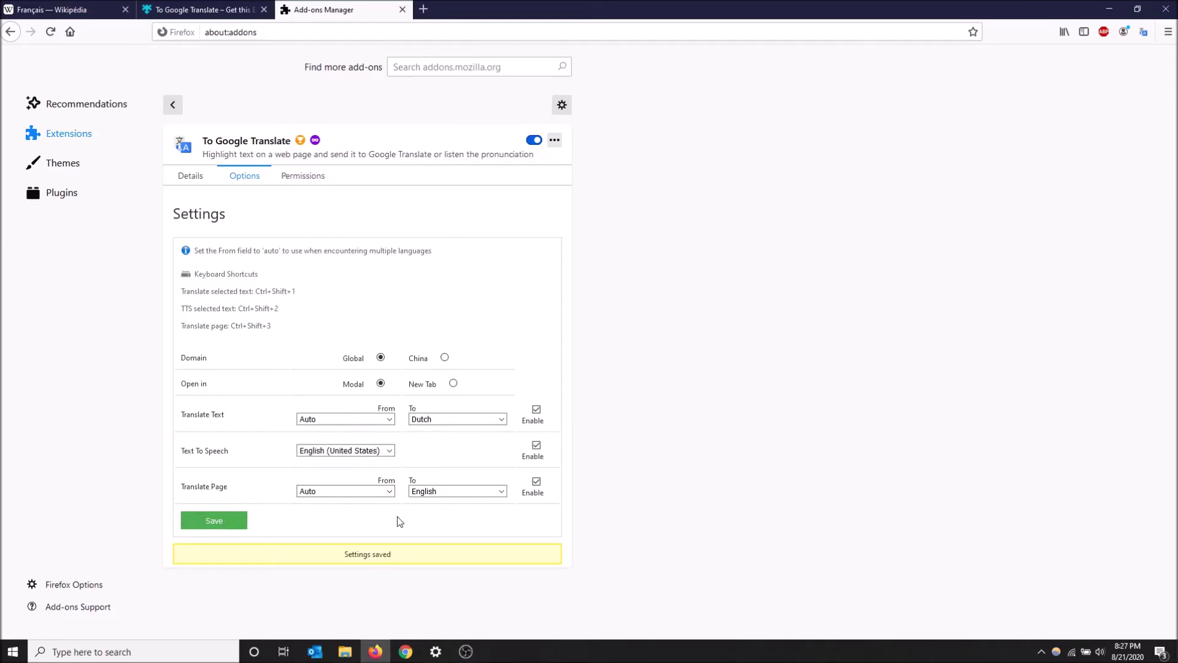
{"action": "left_click", "coordinate": [81, 7]}
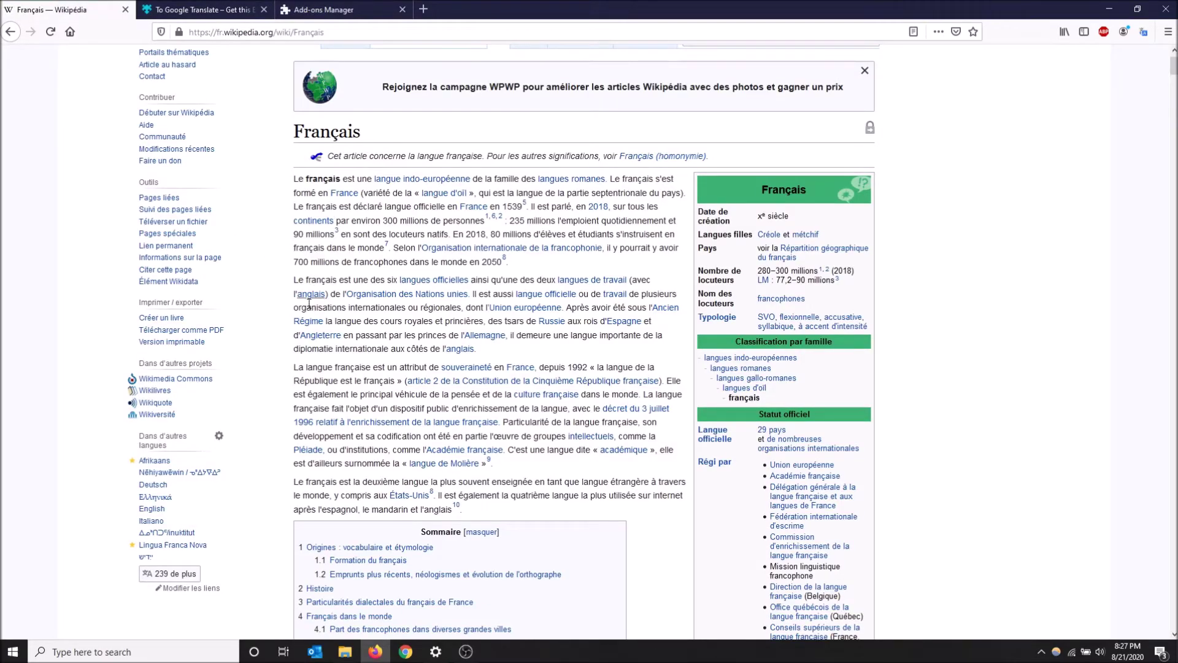
Translate the sentence about the six official UN languages into Dutch via To Google Translate (auto/nl).
{"action": "left_click_drag", "start_coordinate": [295, 280], "coordinate": [478, 294]}
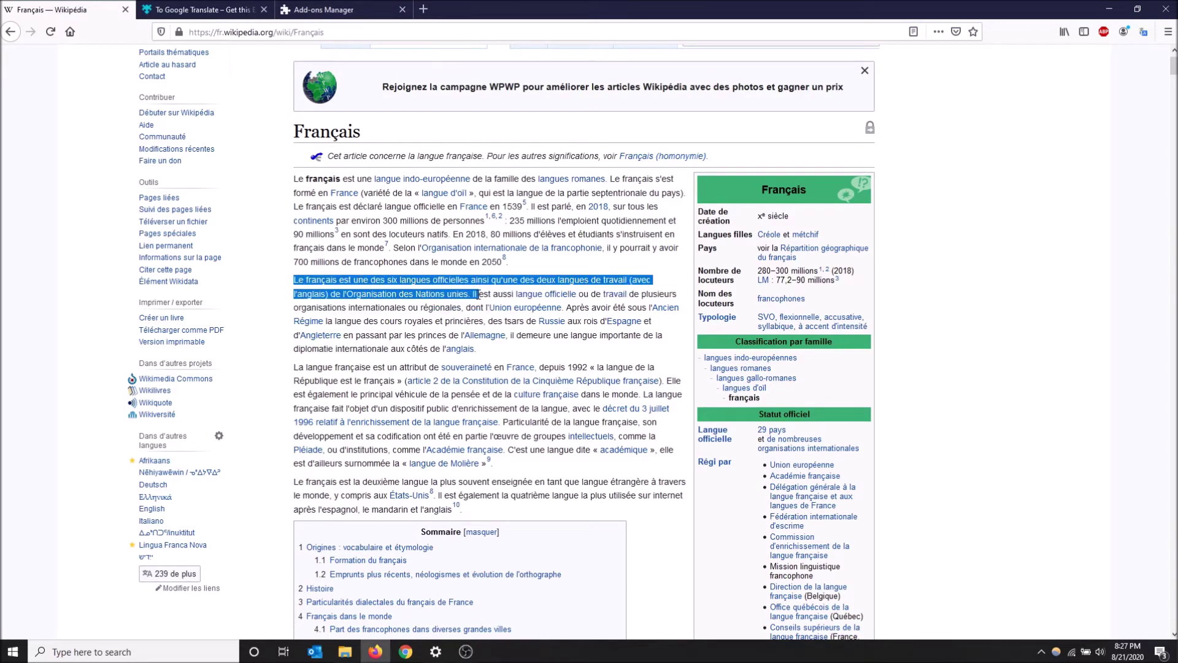
{"action": "right_click", "coordinate": [470, 282]}
{"action": "mouse_move", "coordinate": [522, 394]}
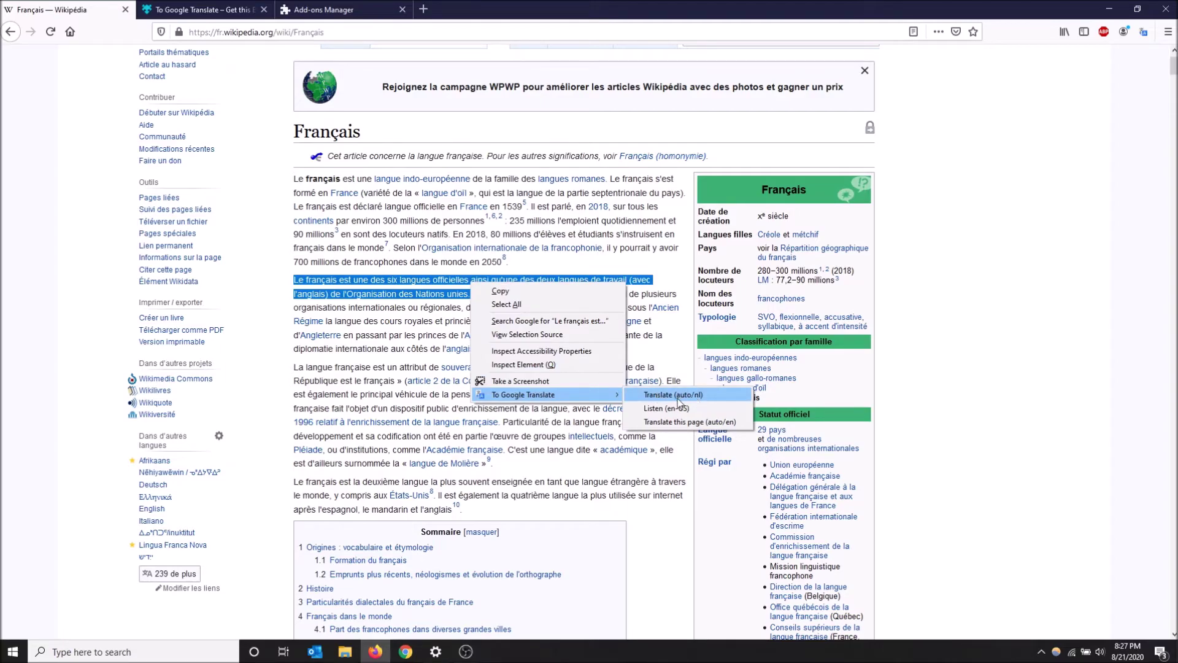
{"action": "left_click", "coordinate": [679, 397]}
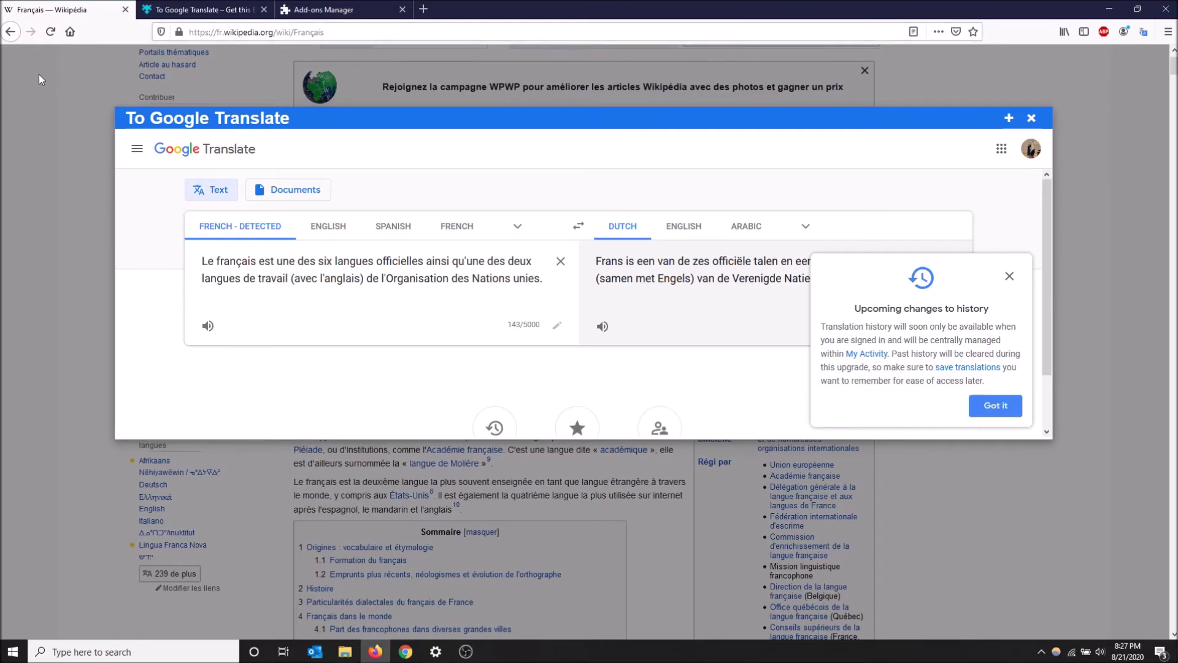
{"action": "scroll", "coordinate": [503, 550], "scroll_direction": "down", "scroll_amount": 3}
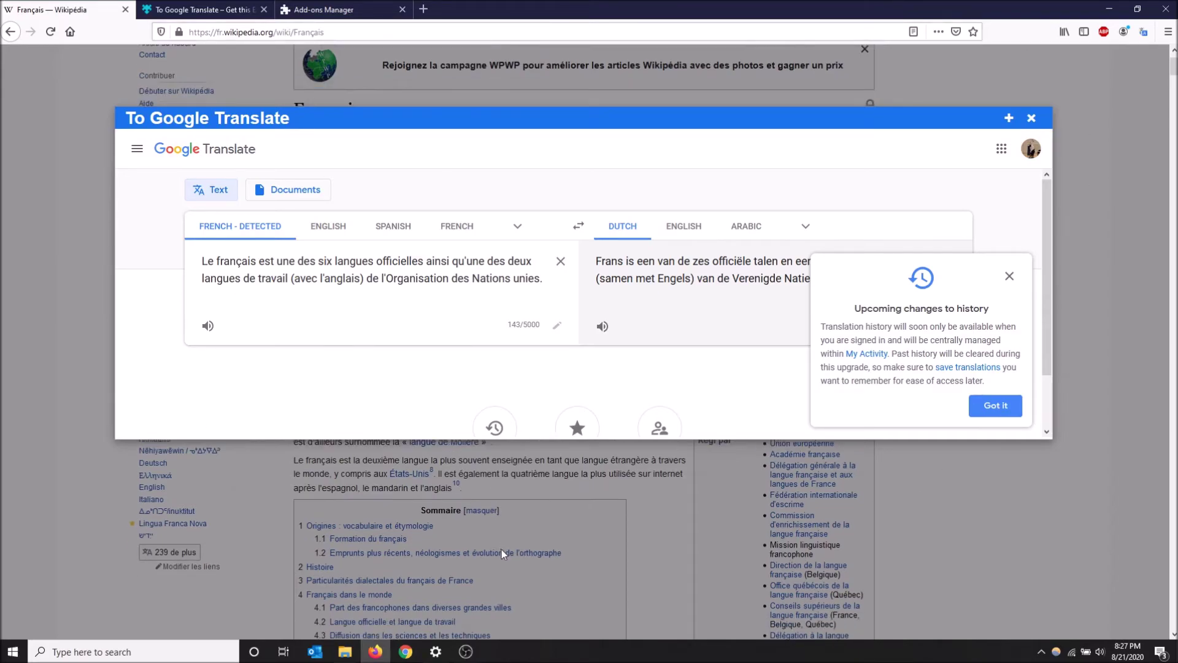